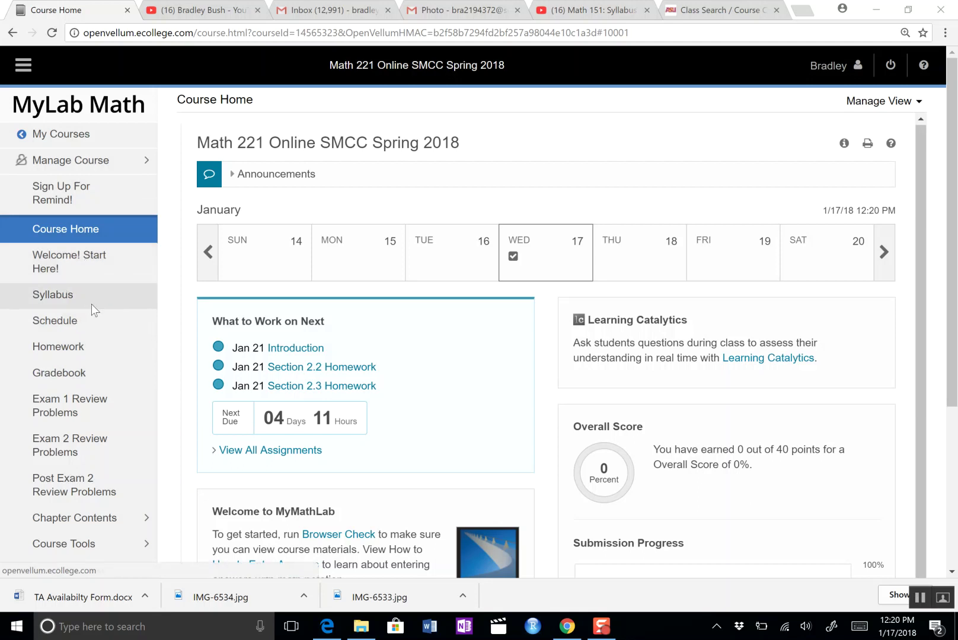
Go from the course home page to the Homework page listing all 27 assignments.
click(69, 351)
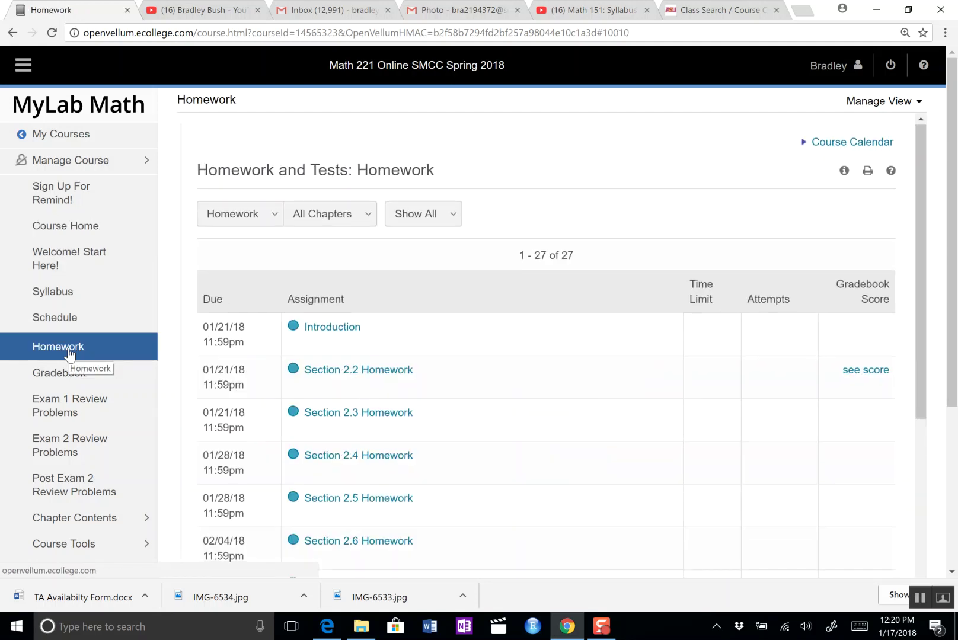
Scroll the assignment table and open Section 2.2 Homework, which has 17 questions due 01/21/18.
scroll(485, 467, down, 2)
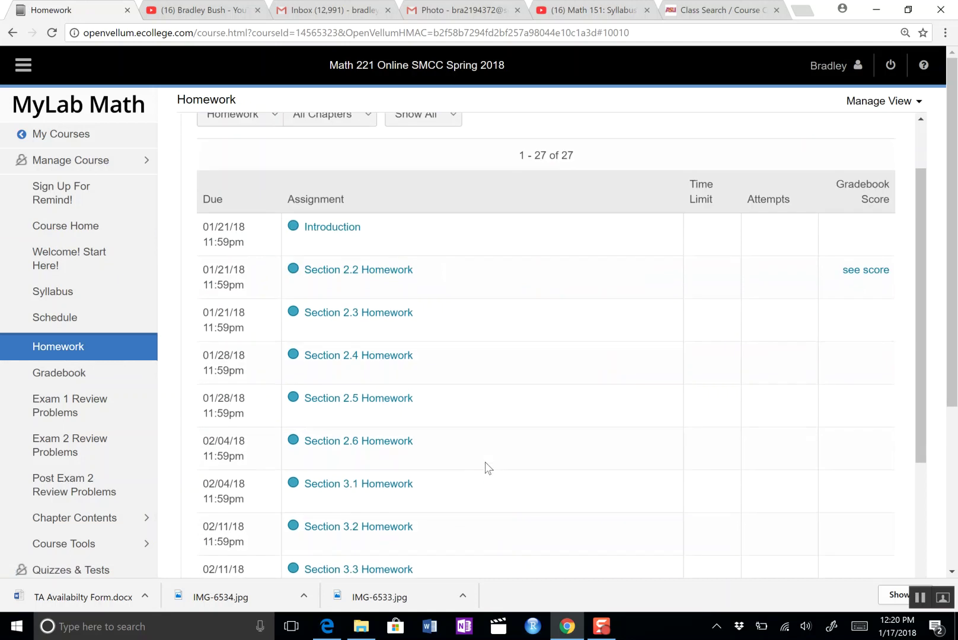
scroll(485, 467, up, 1)
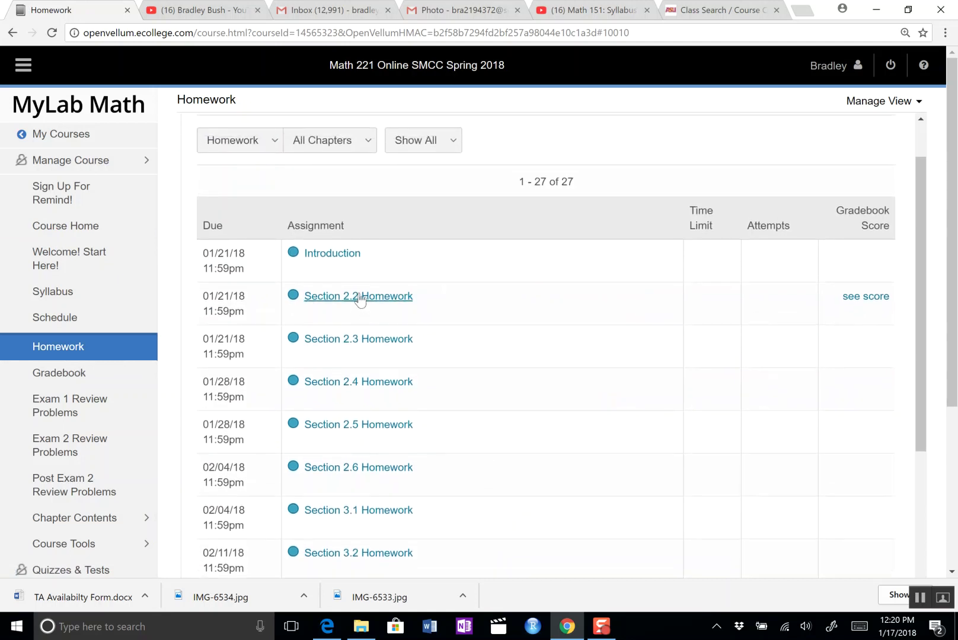
double_click(410, 424)
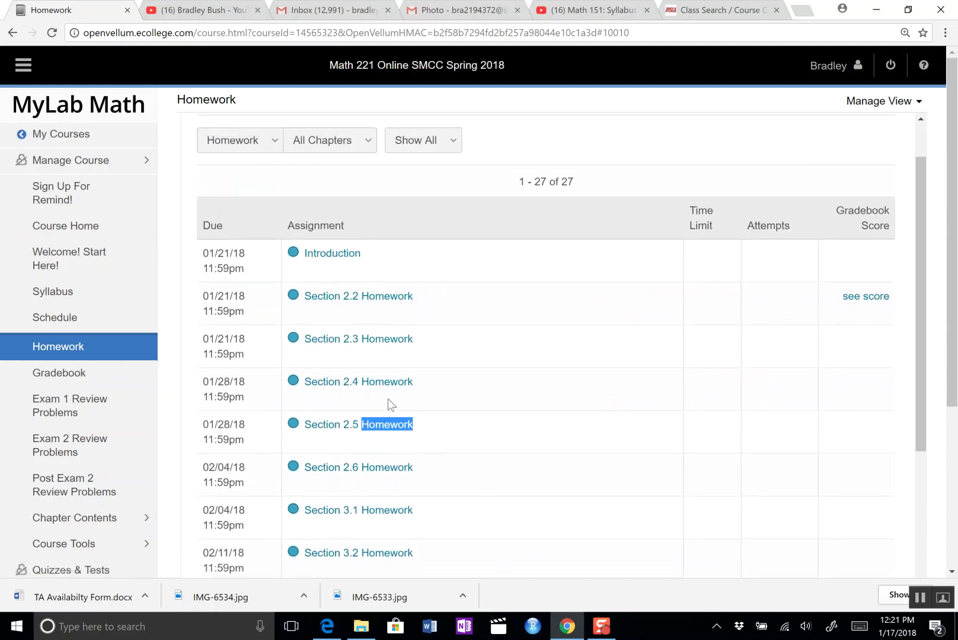
scroll(515, 439, down, 1)
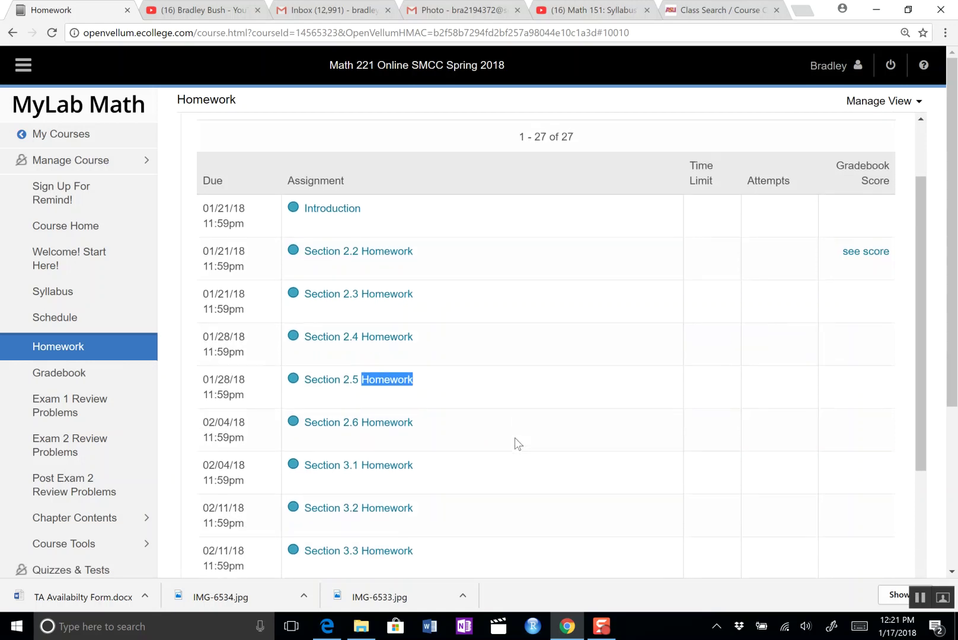
scroll(515, 438, down, 3)
scroll(515, 439, up, 5)
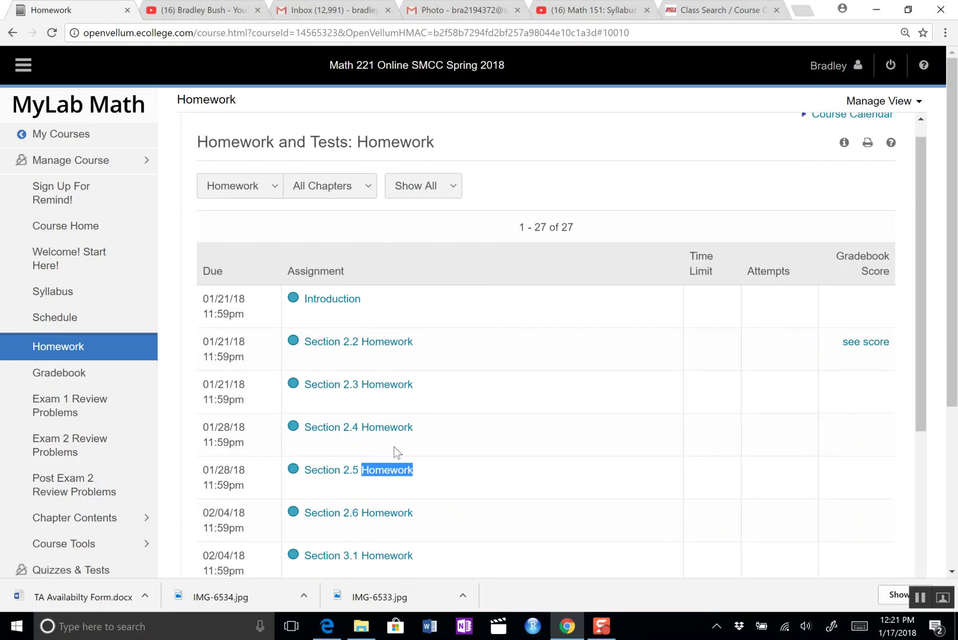
scroll(497, 462, down, 1)
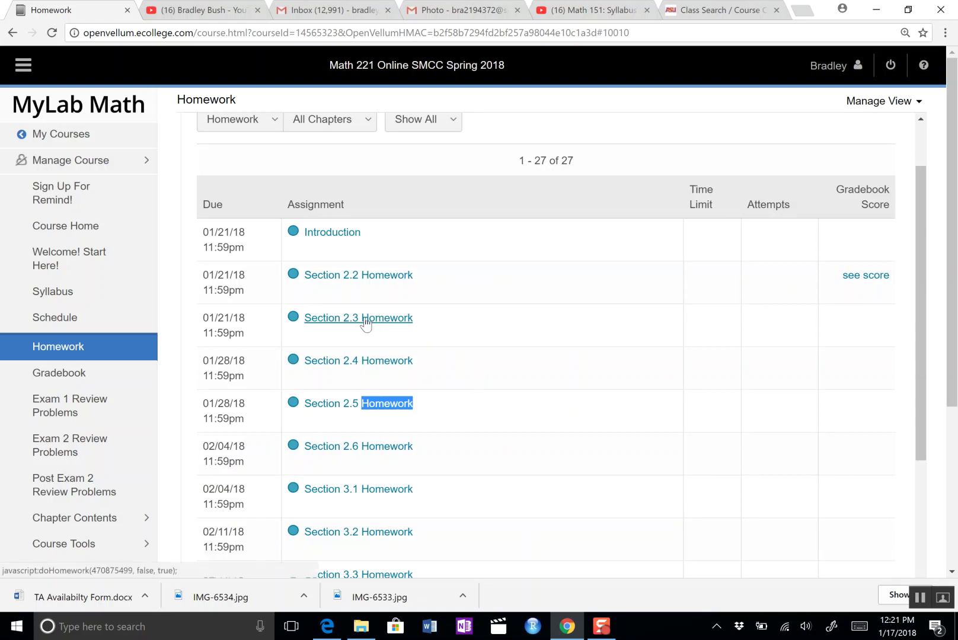
click(355, 277)
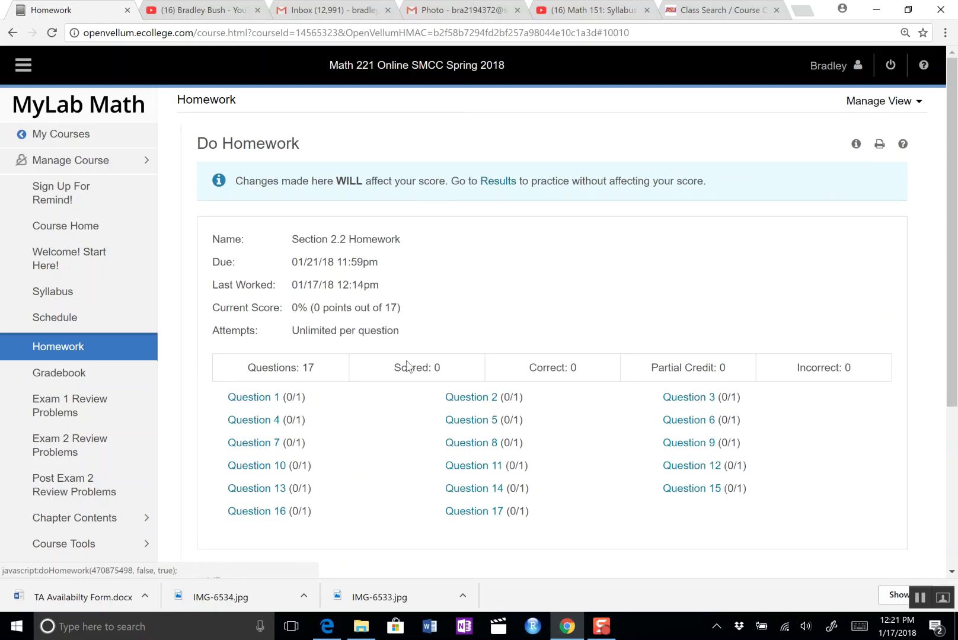
scroll(511, 312, down, 3)
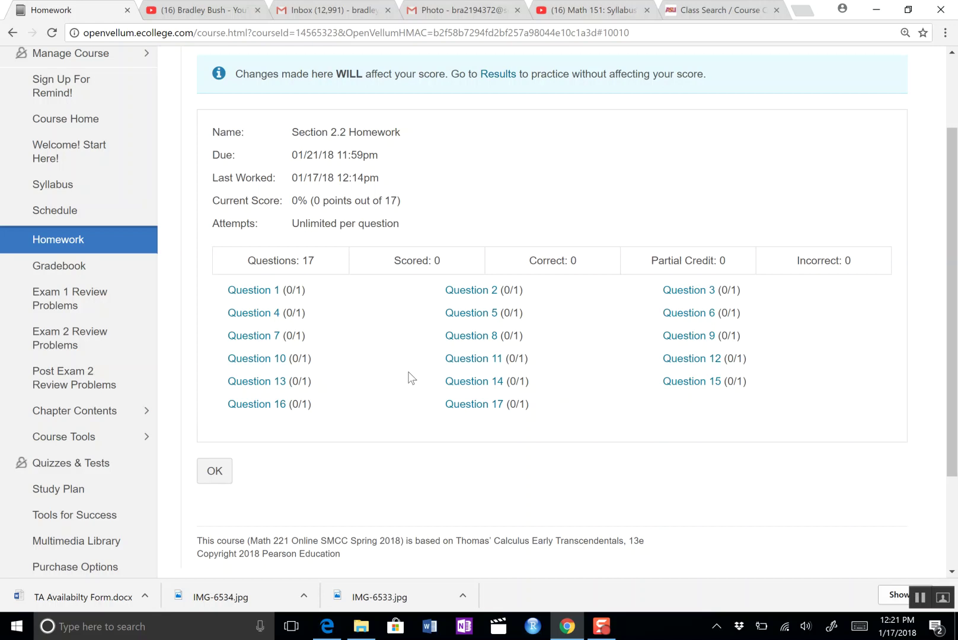
Open question 8 (2.2.22) and briefly highlight the limit problem statement.
click(468, 337)
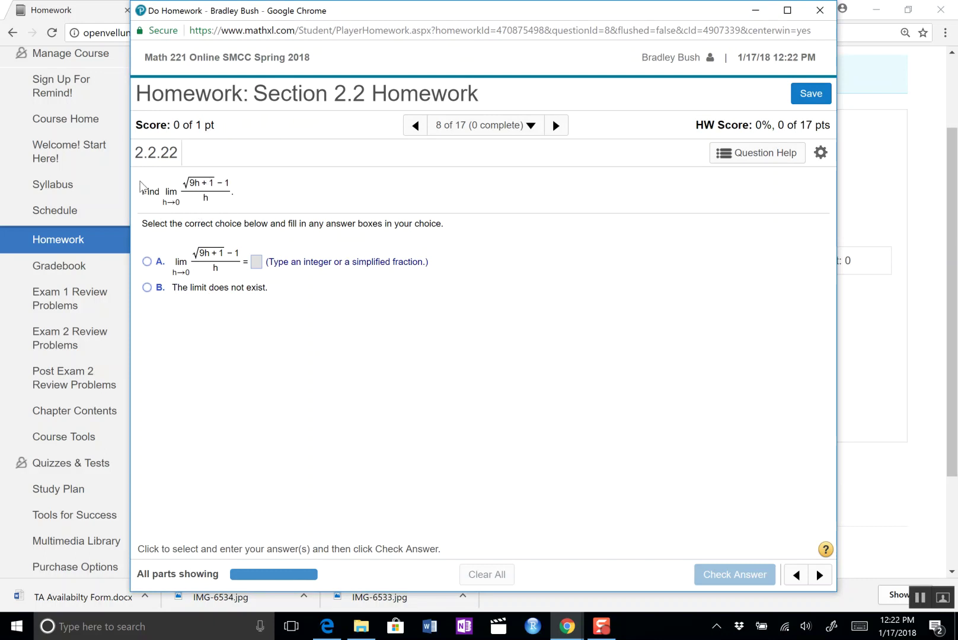
drag(141, 185, 274, 196)
click(274, 196)
Select choice A, enter 4 as the limit, and check the answer.
click(147, 261)
click(260, 264)
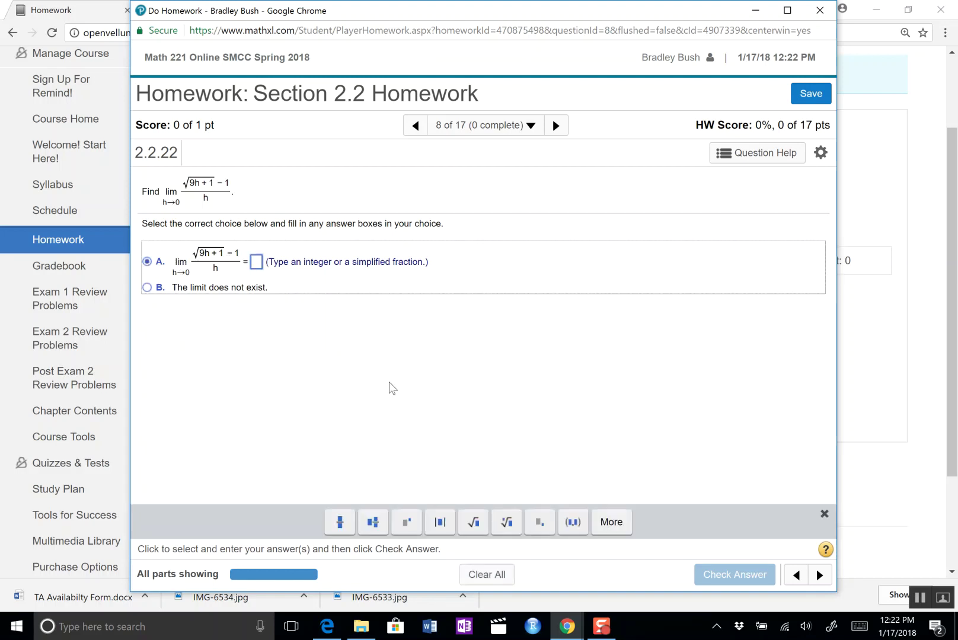
text(4)
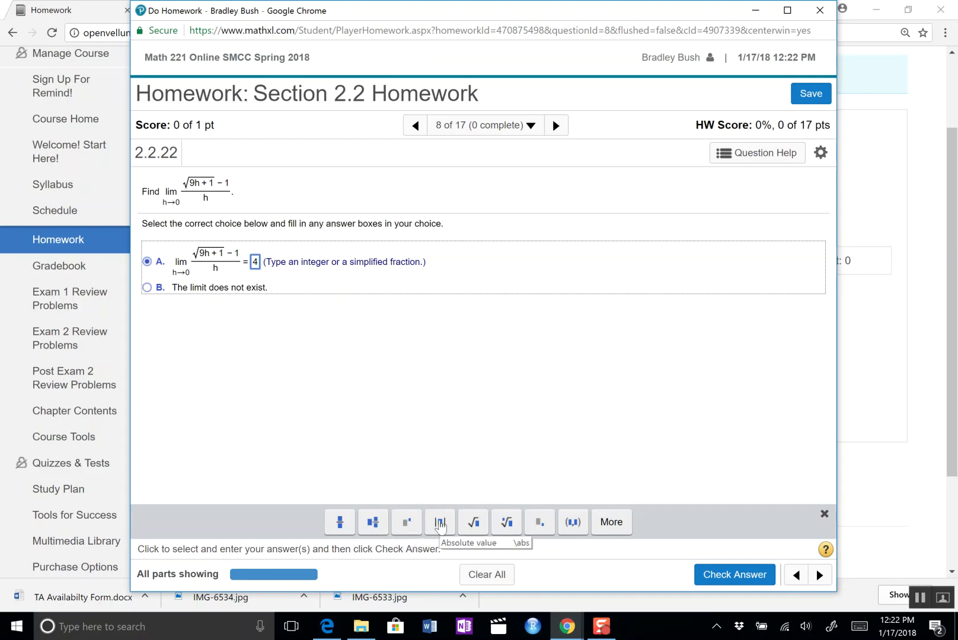
click(608, 522)
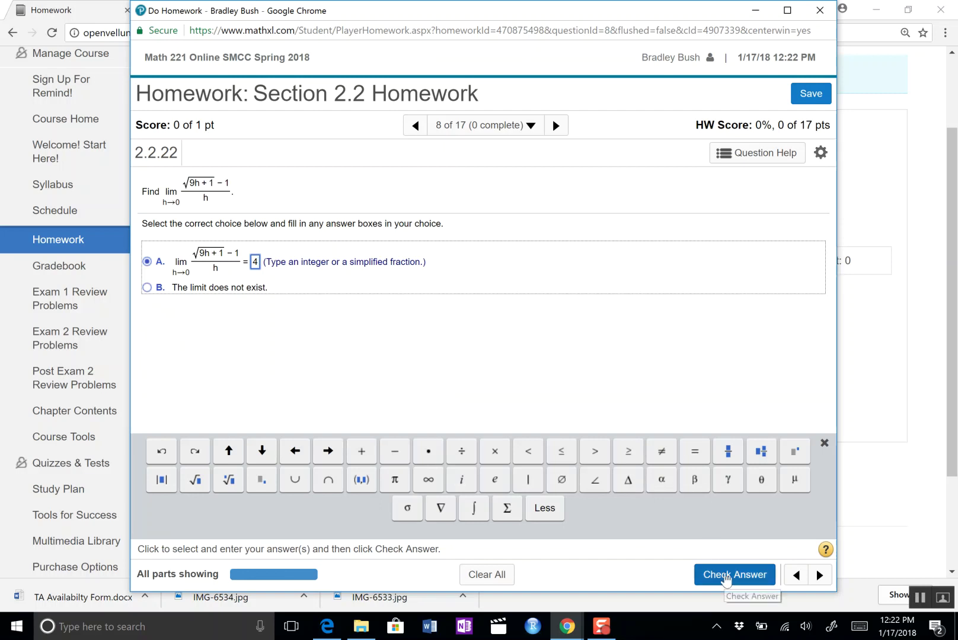
click(725, 578)
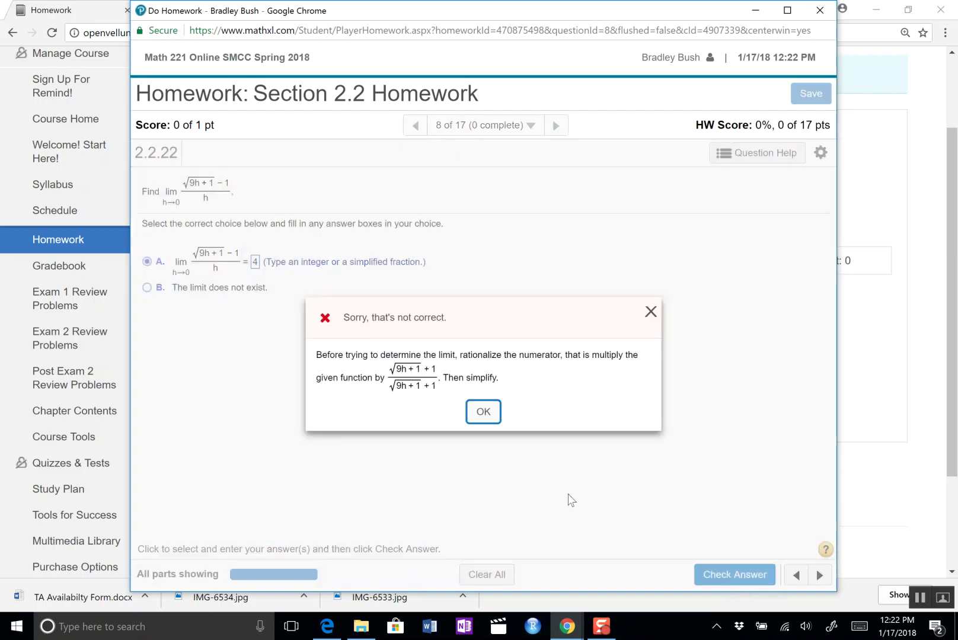
Replace choice A's answer 4 with 5, check it, and return to the answer box after another rejection.
click(484, 413)
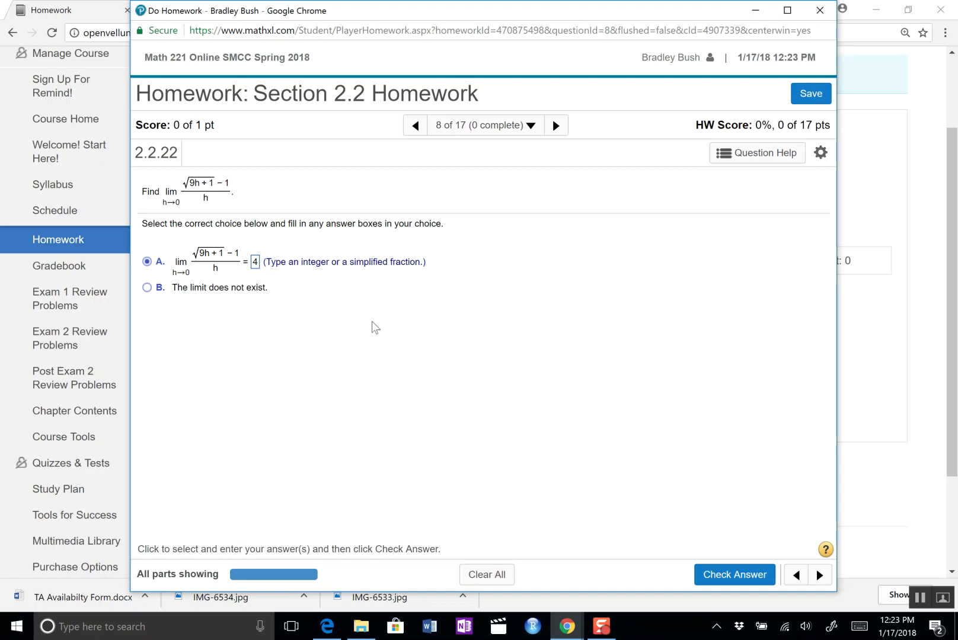
click(255, 263)
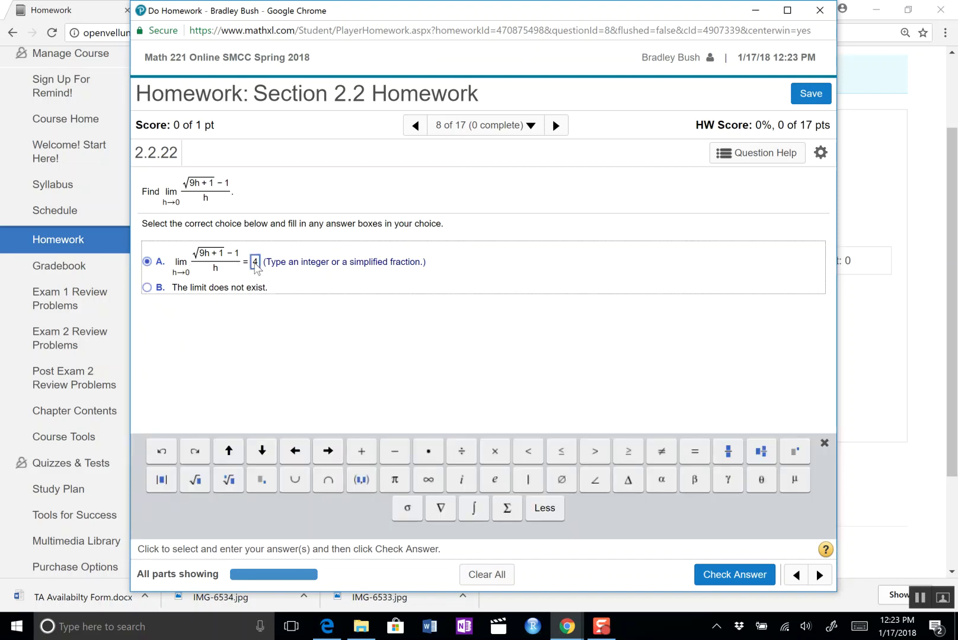
key(BackSpace)
text(5)
click(725, 572)
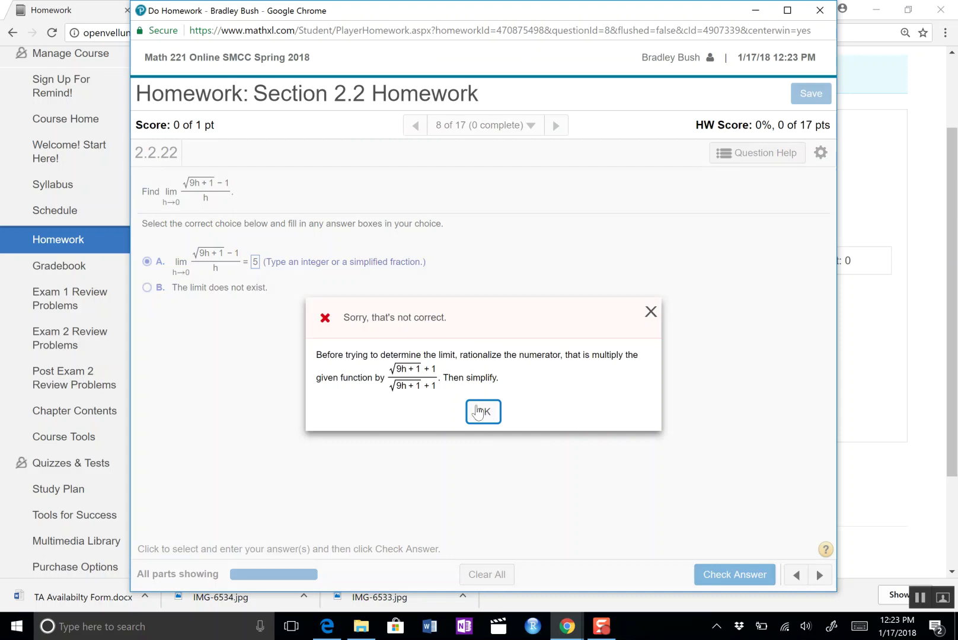
click(479, 412)
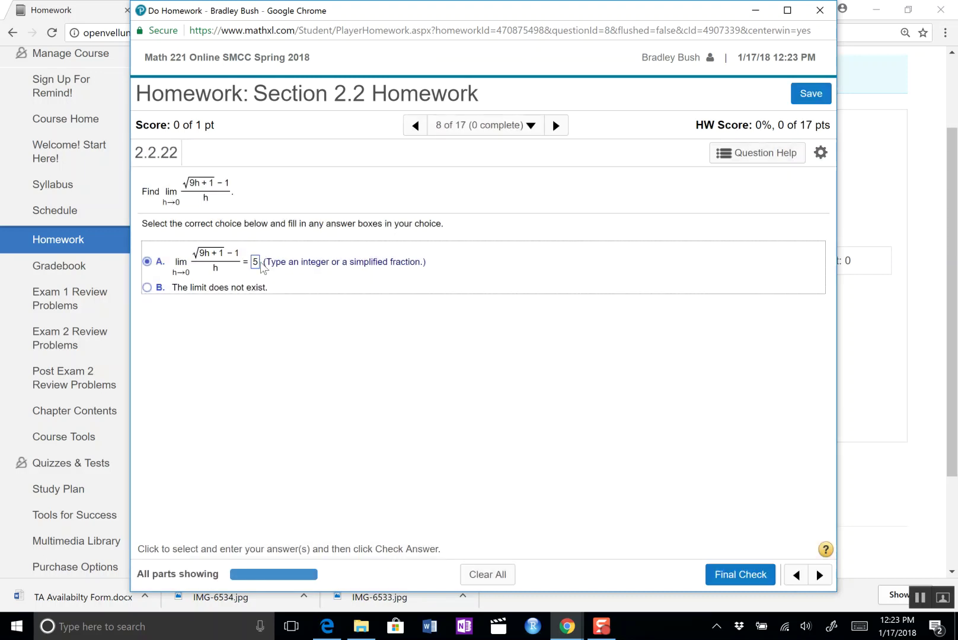
click(255, 262)
Submit 9 as the final answer, then load a similar question on the √(2h+1) limit.
key(BackSpace)
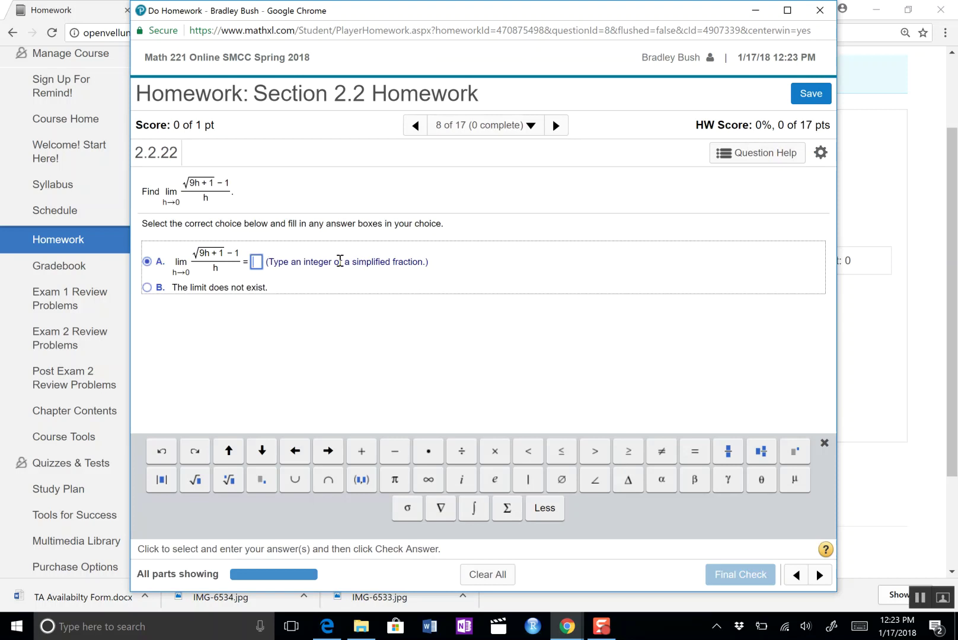
text(9)
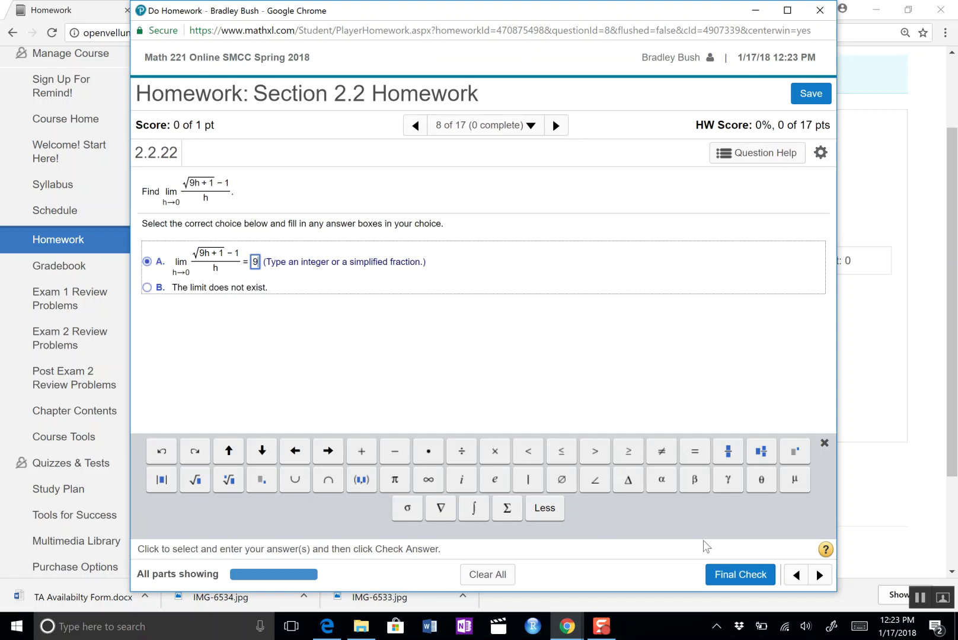
click(738, 574)
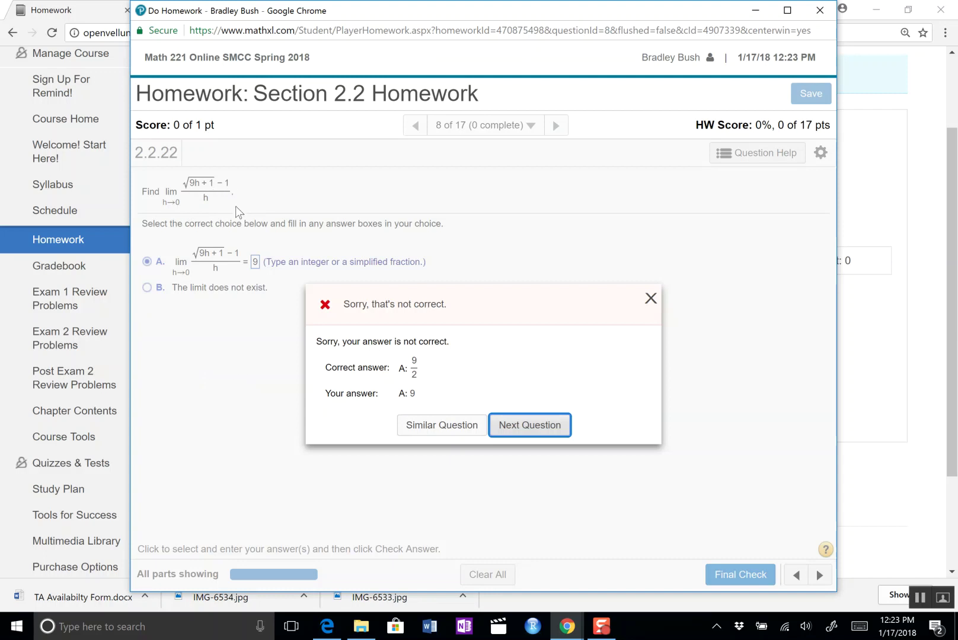
click(436, 427)
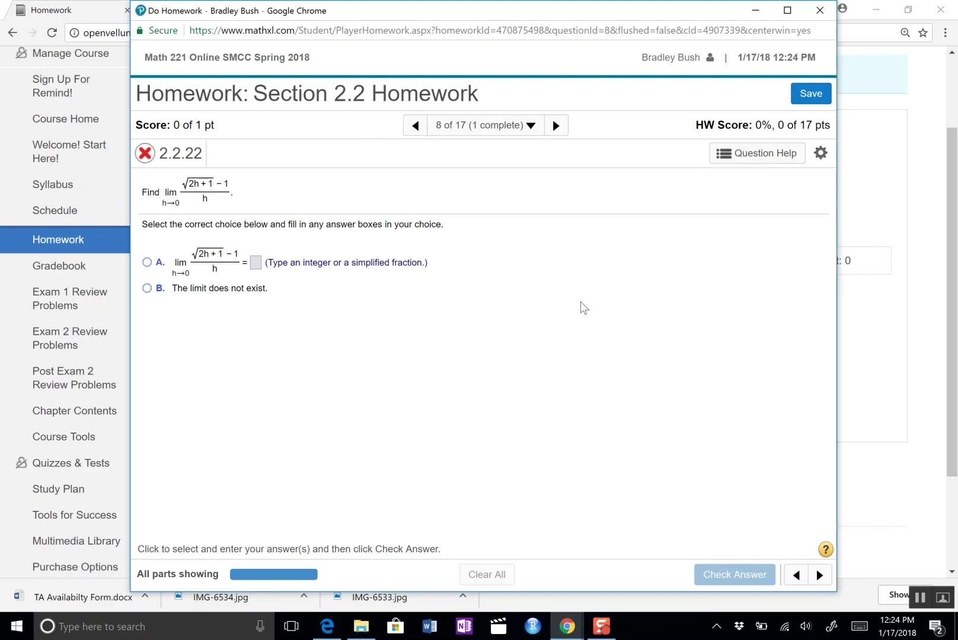
Request the textbook from Question Help; the browser blocks the pop-up.
click(757, 162)
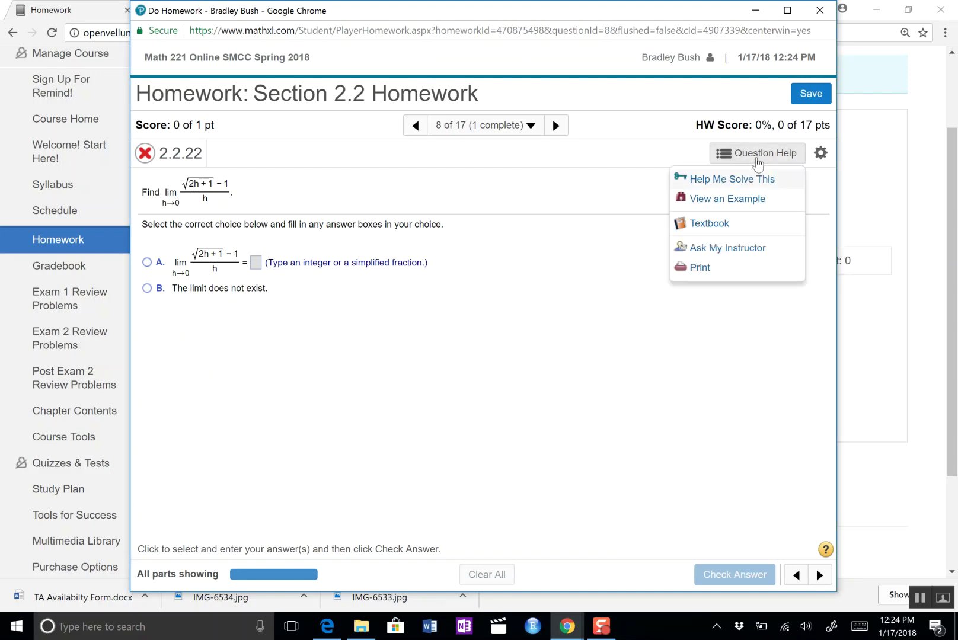
click(721, 225)
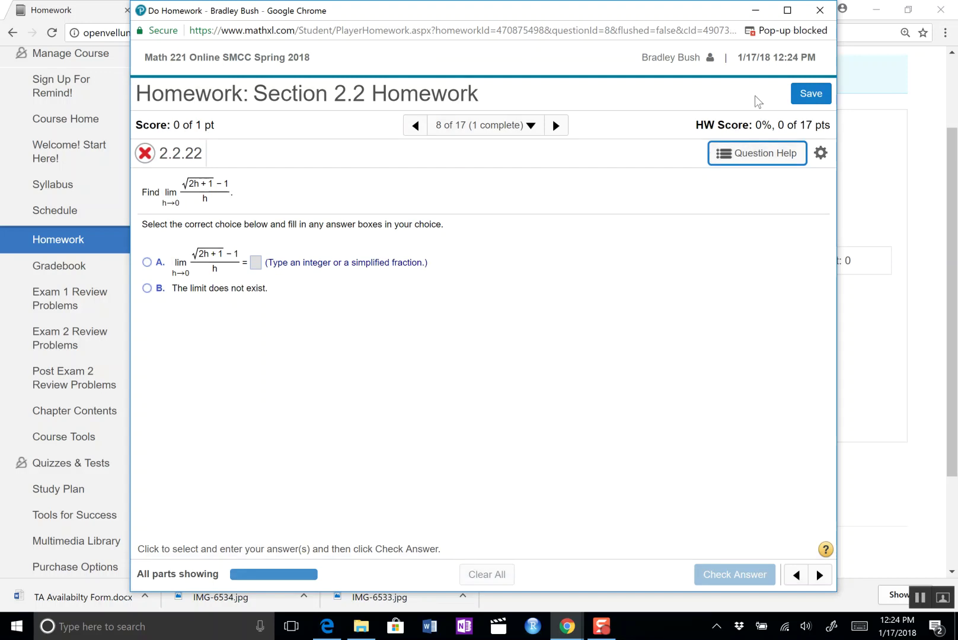
Always allow pop-ups from mathxl.com, then open the textbook at page 66, Section 2.2.
click(772, 31)
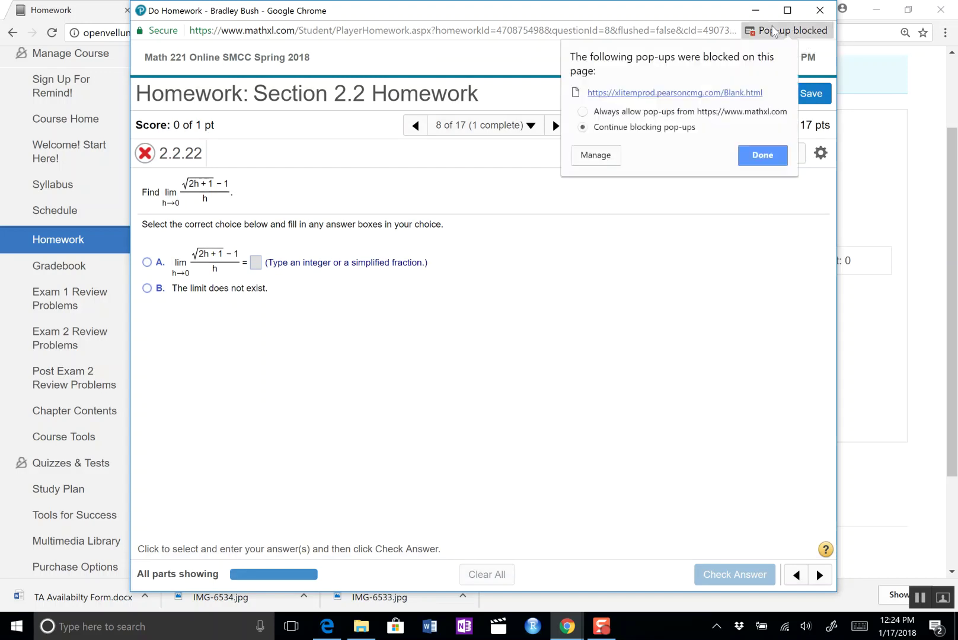
click(620, 112)
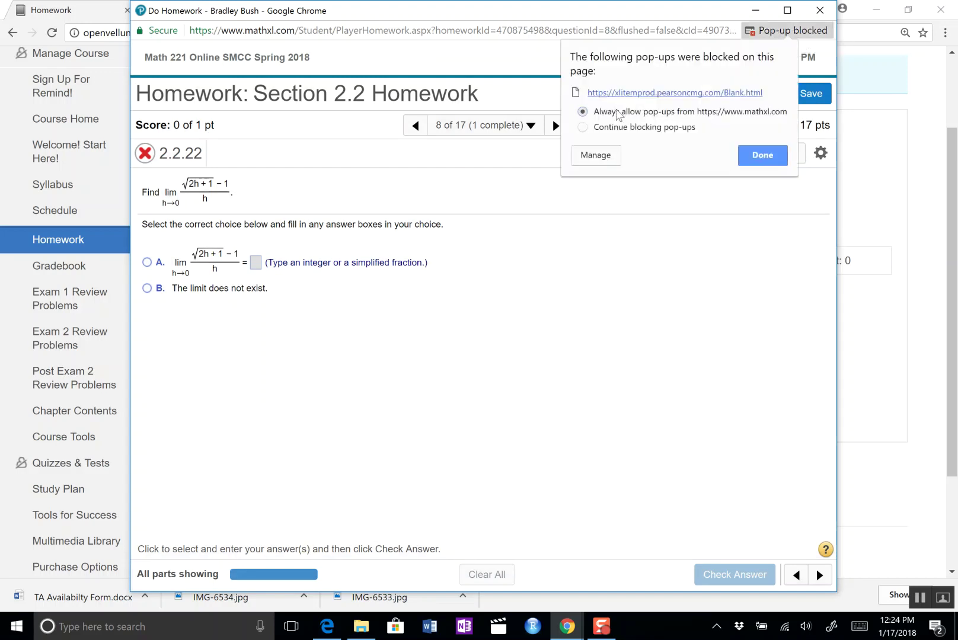
click(761, 158)
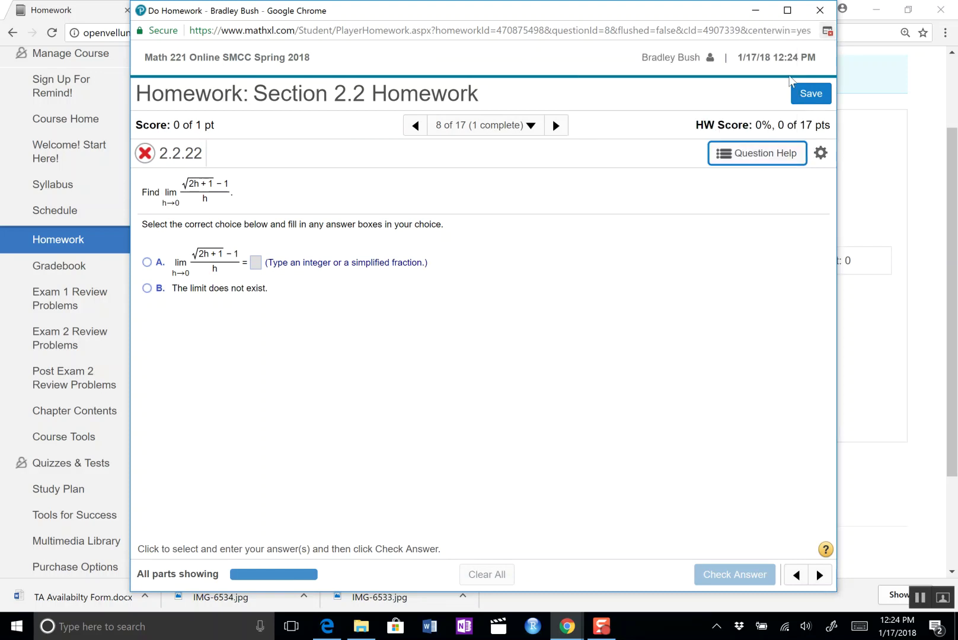
click(763, 155)
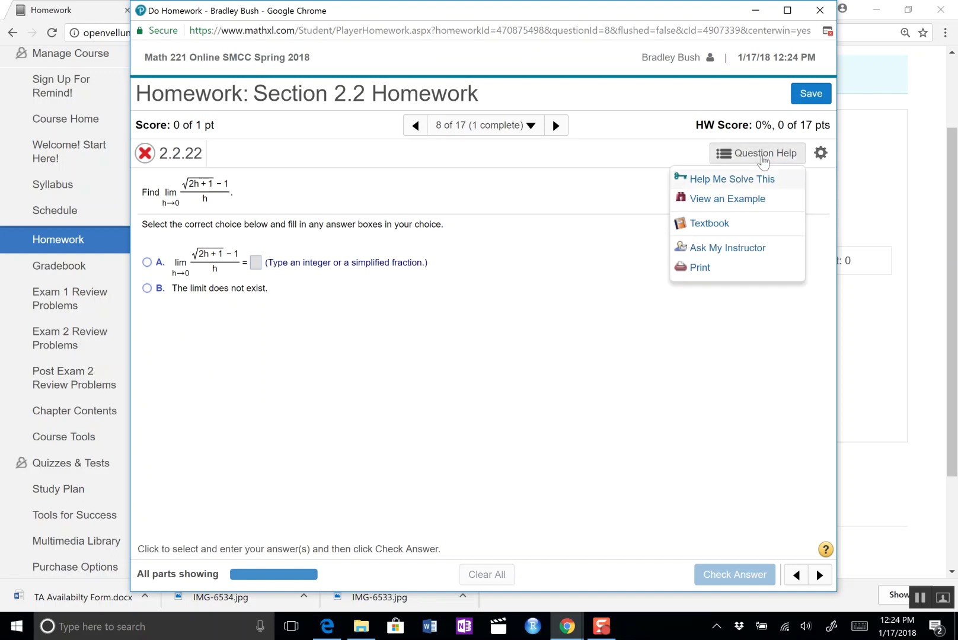
click(731, 224)
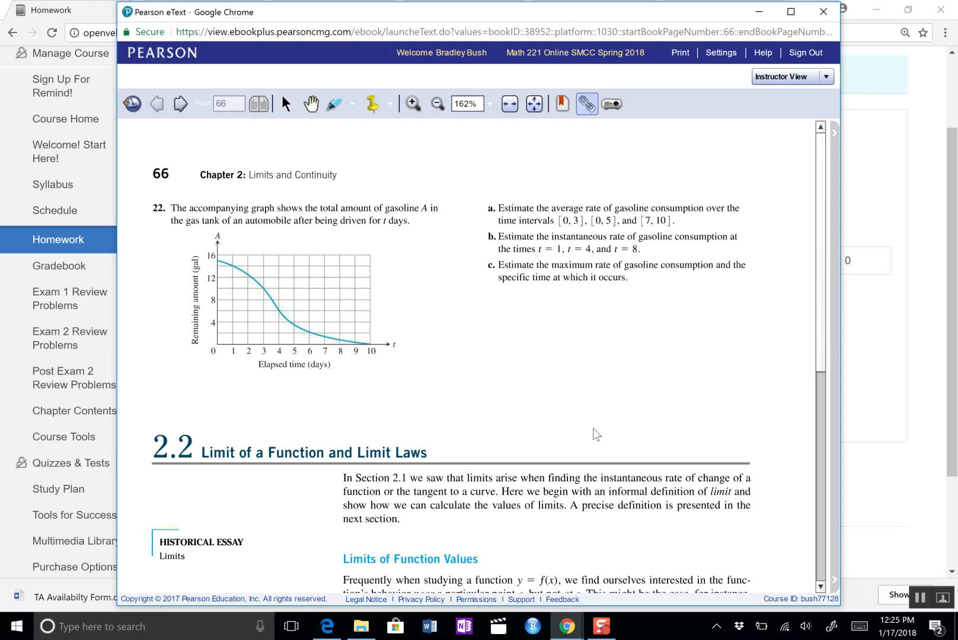
Scroll the eText from the Section 2.2 heading down to Example 1 and its solution.
scroll(593, 429, down, 3)
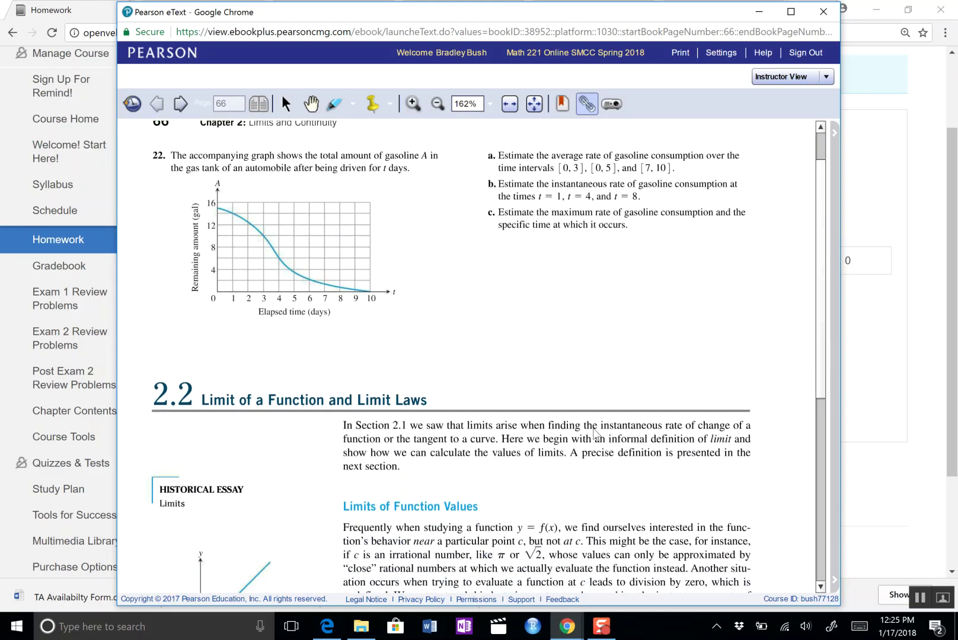
scroll(593, 433, down, 3)
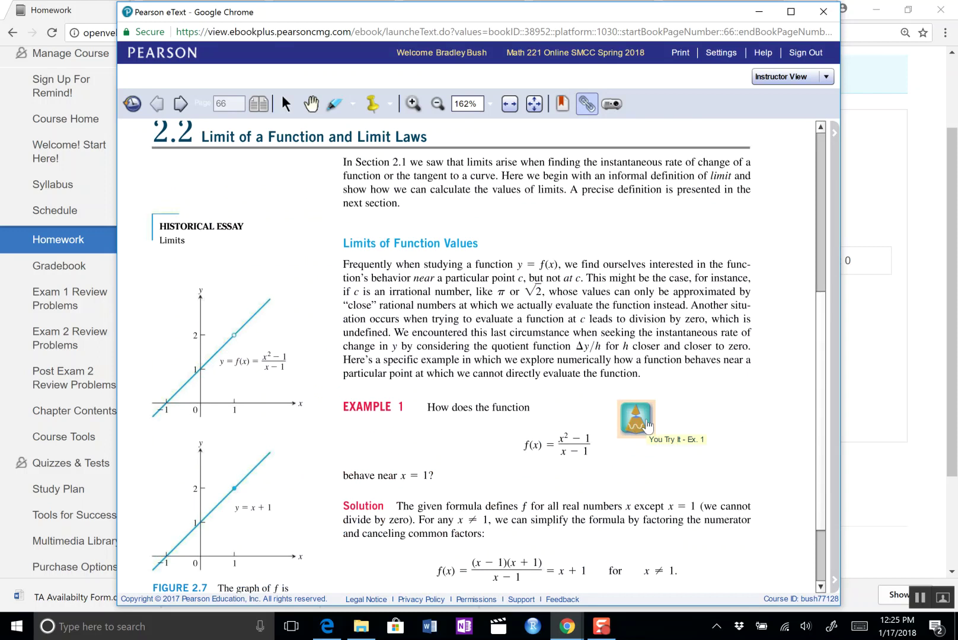
scroll(689, 481, down, 2)
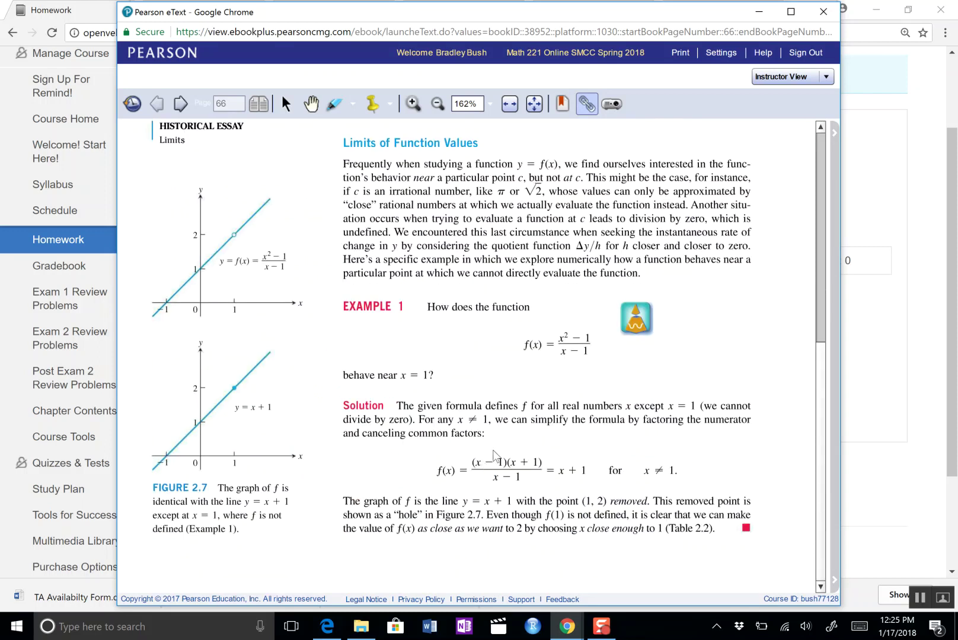
Close the eText, draft an Ask My Instructor note "don't underttand . . .", then discard it unsent.
click(823, 13)
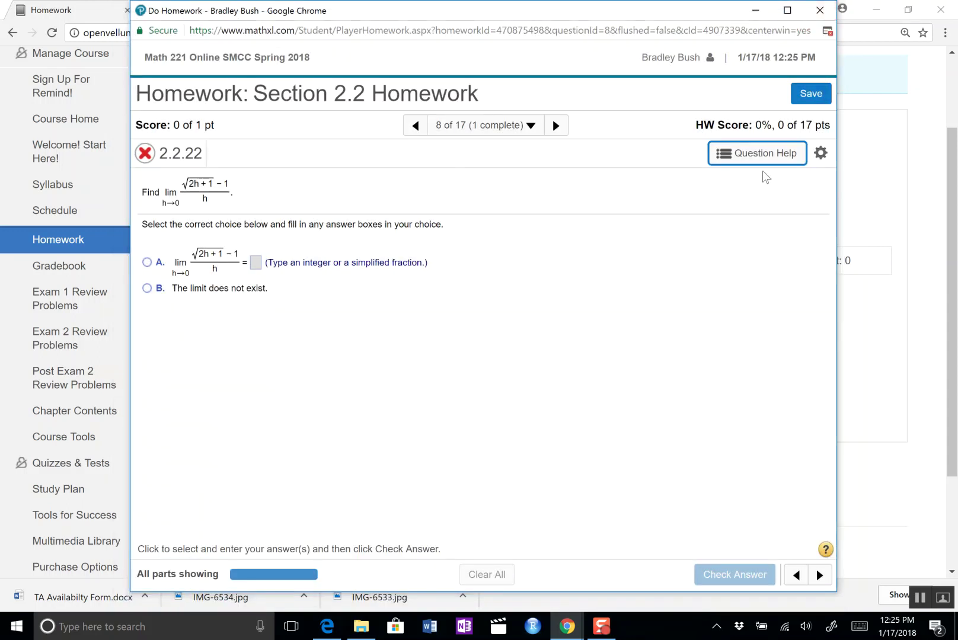
click(758, 154)
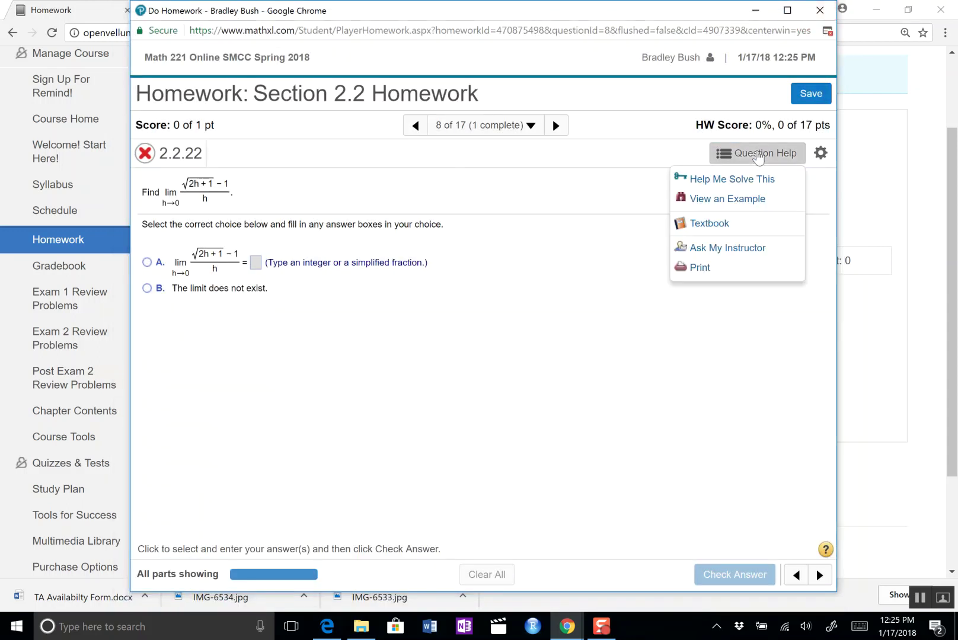
click(729, 247)
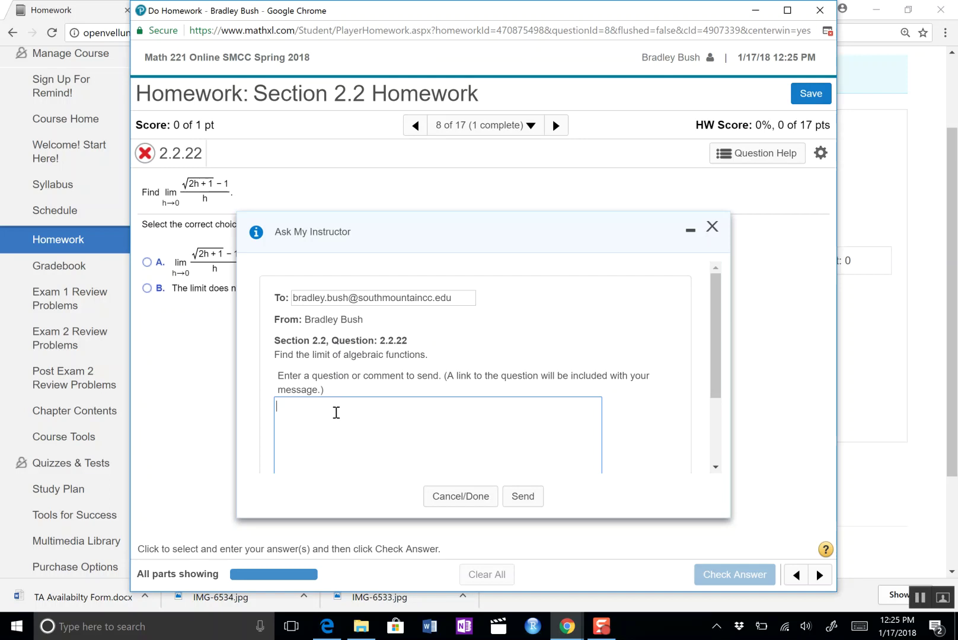
text(don't undert)
text(tand . . .)
click(457, 498)
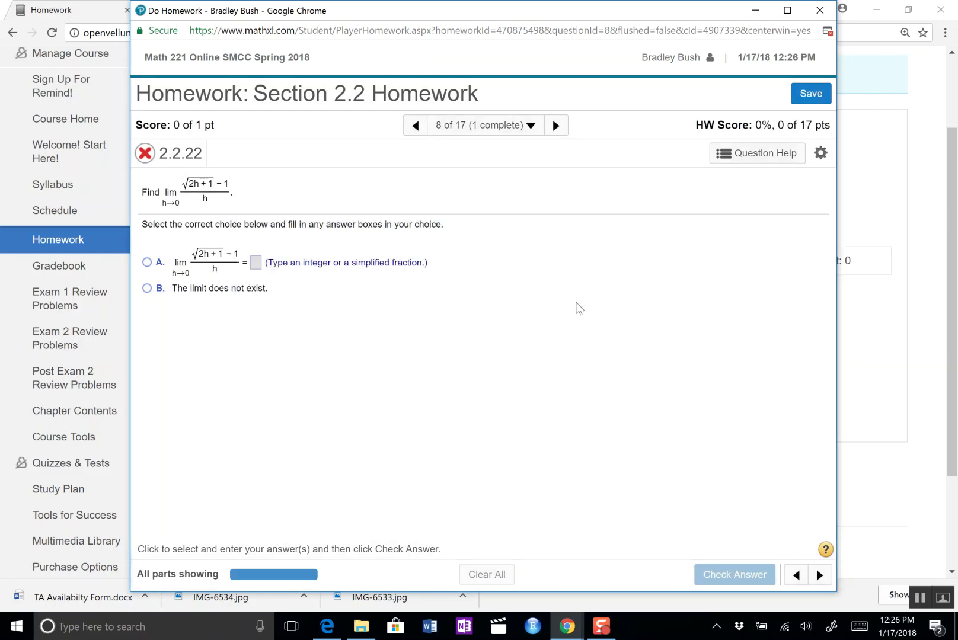
Open Help Me Solve This for the limit, select its first blank, then close the guided solution.
click(781, 157)
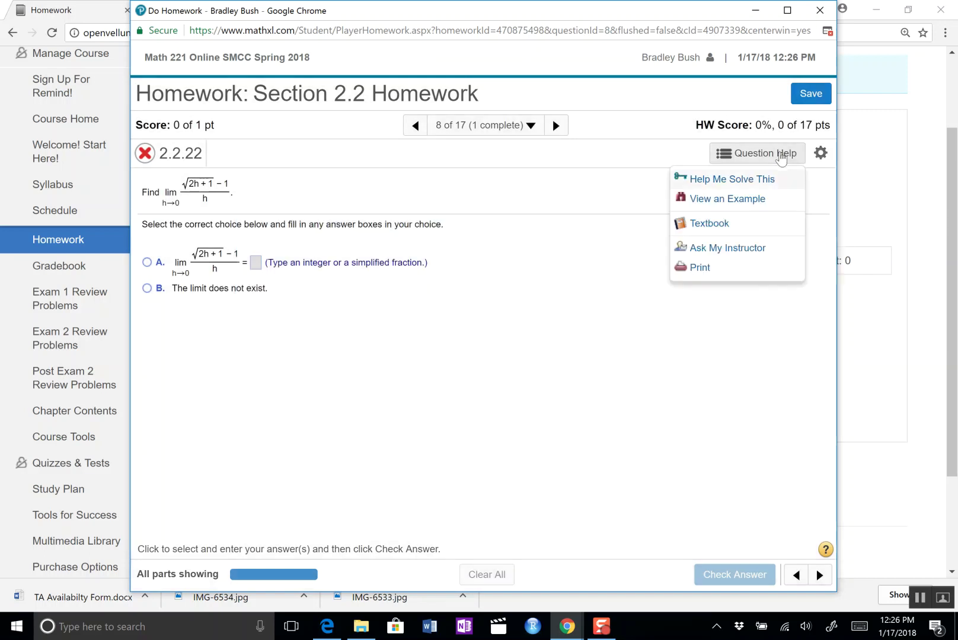
click(723, 180)
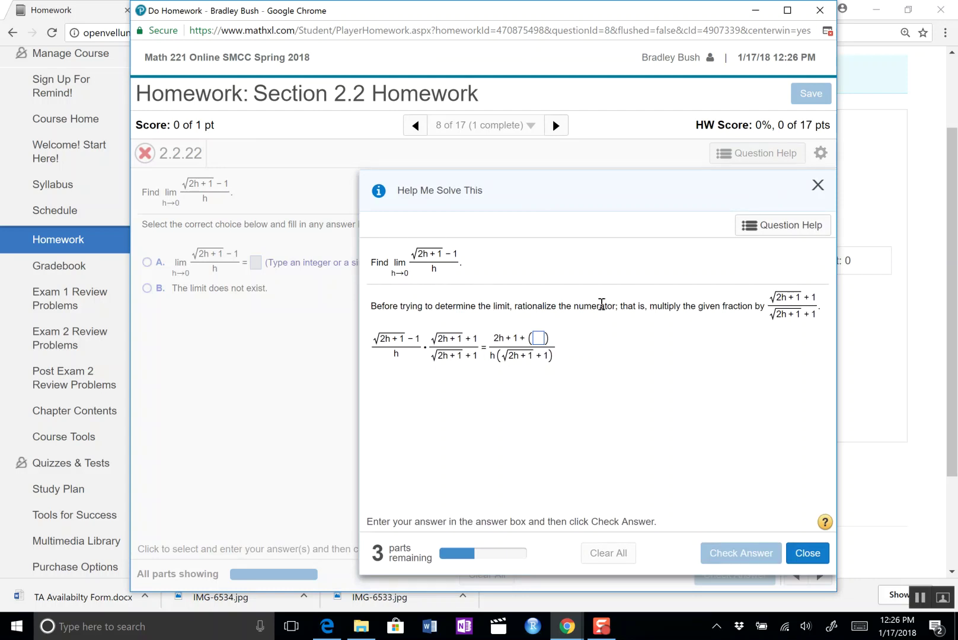
click(537, 339)
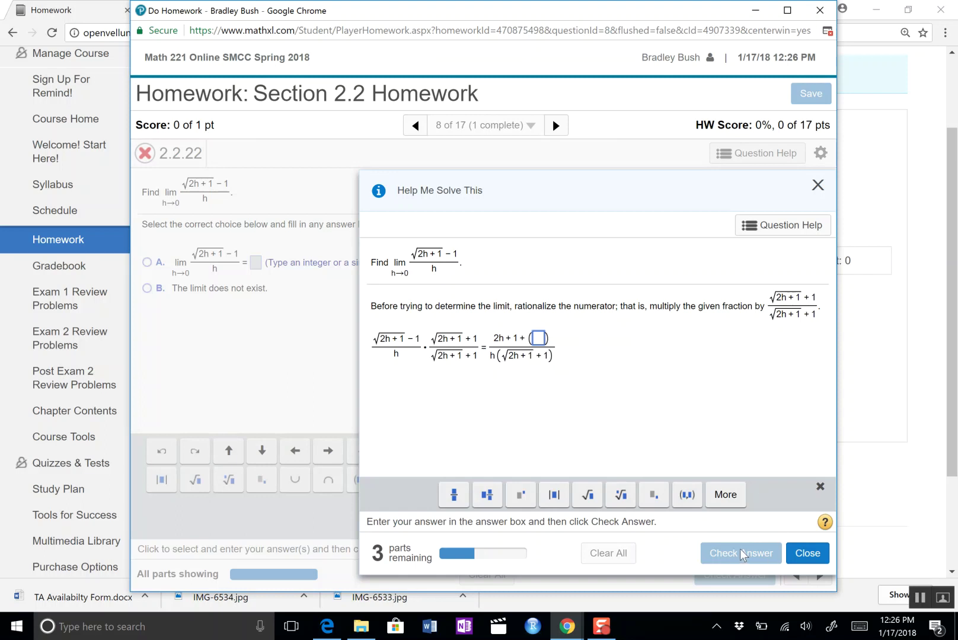
click(808, 553)
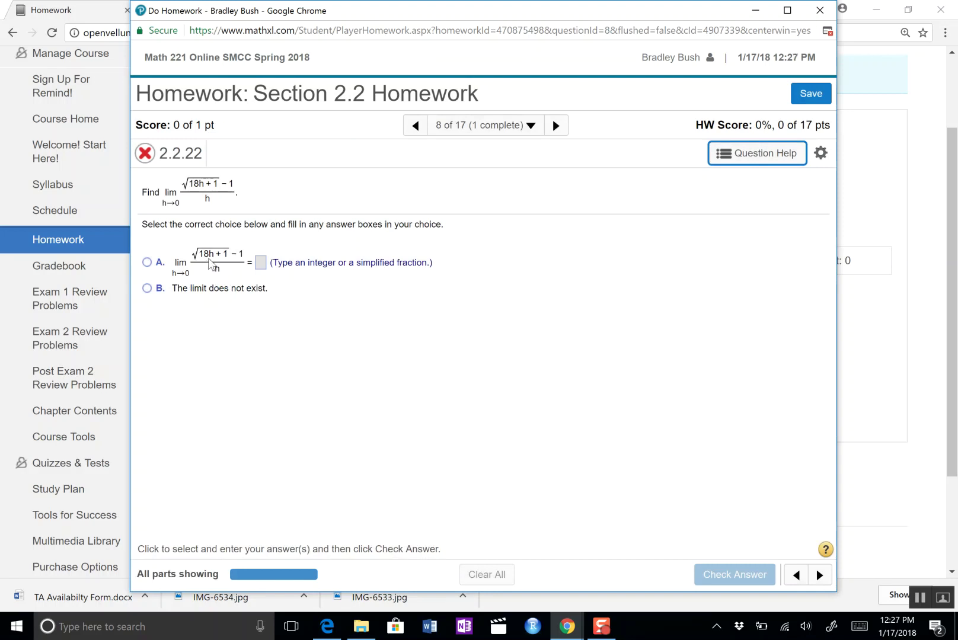
click(786, 157)
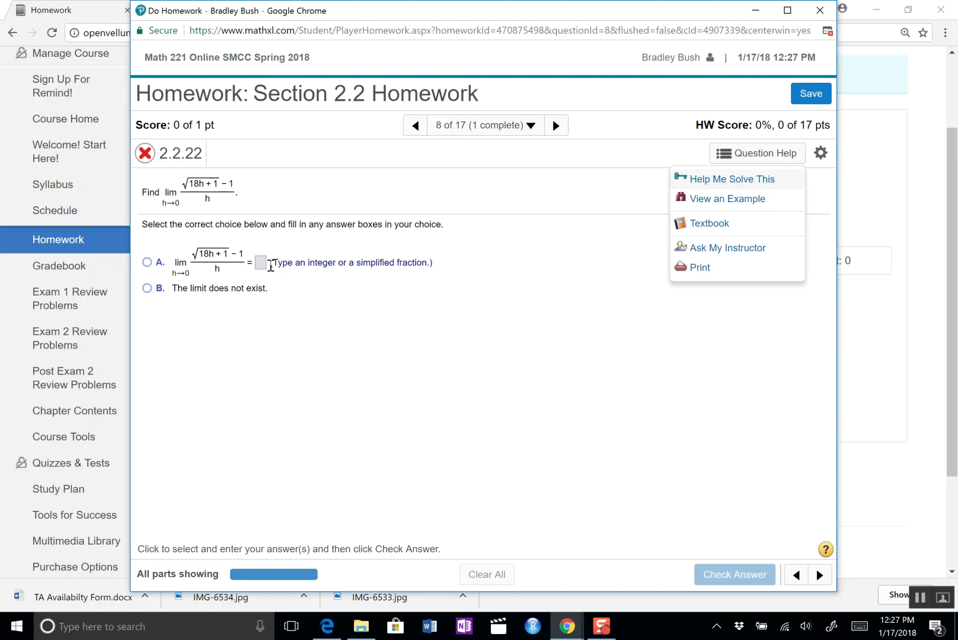
click(726, 200)
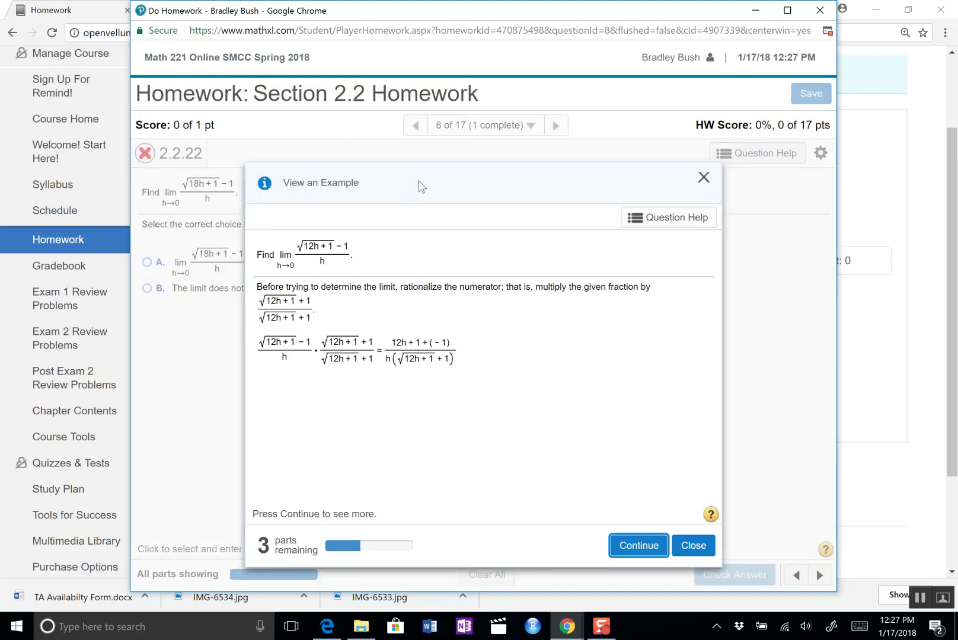
drag(421, 186, 574, 191)
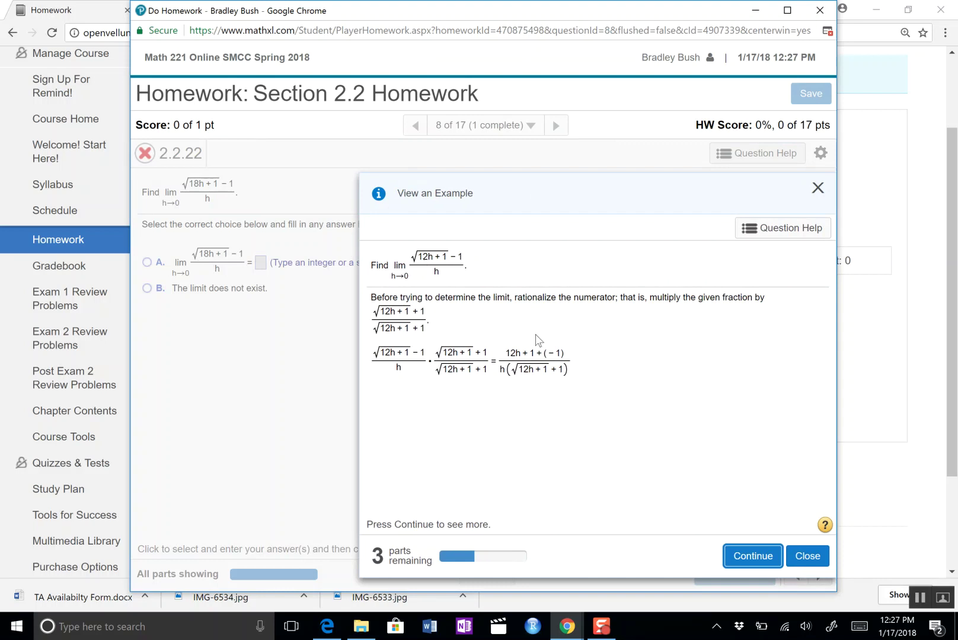
click(751, 558)
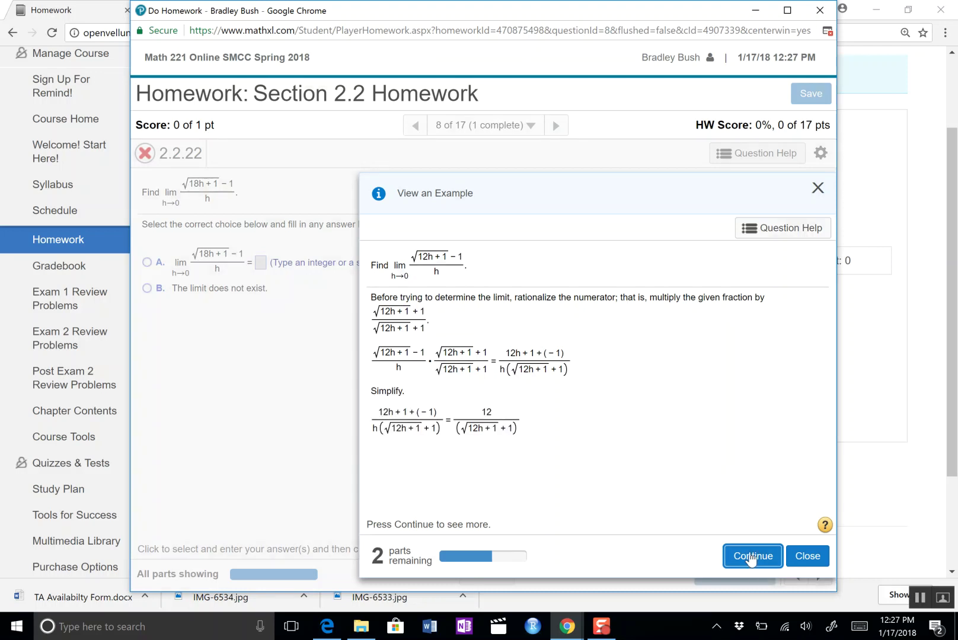
click(751, 557)
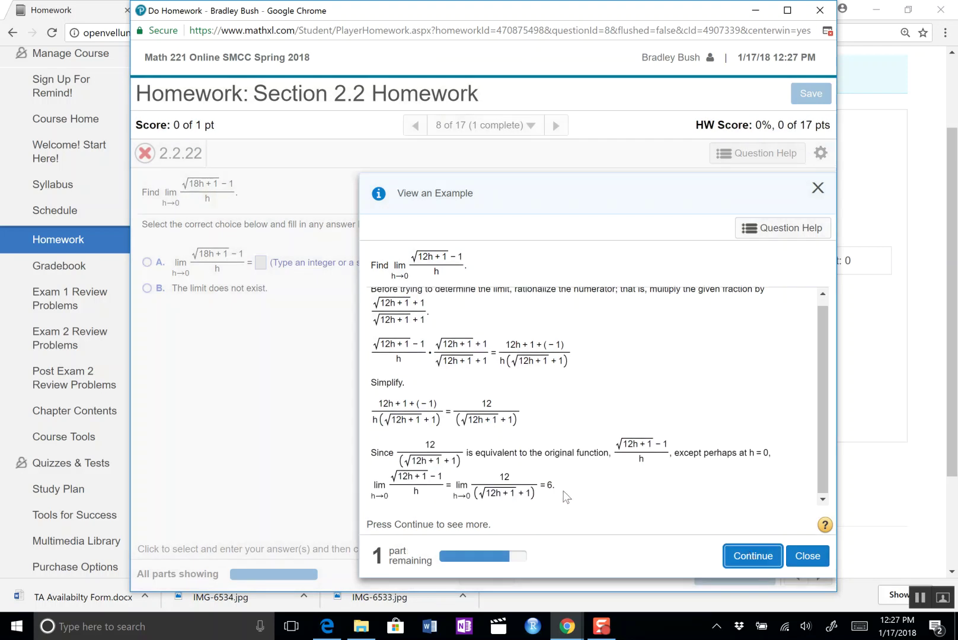
click(749, 555)
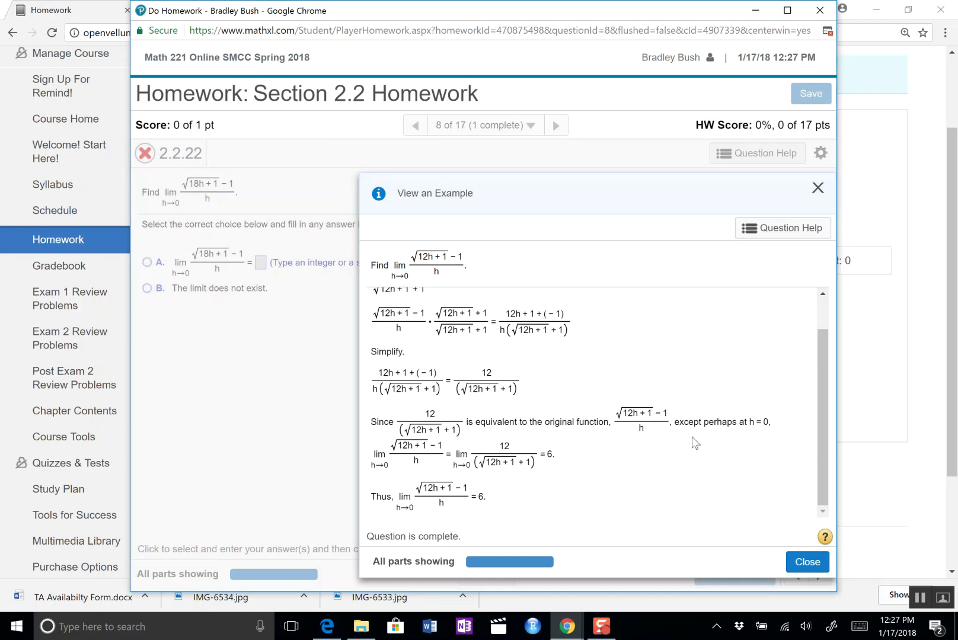
scroll(629, 409, up, 1)
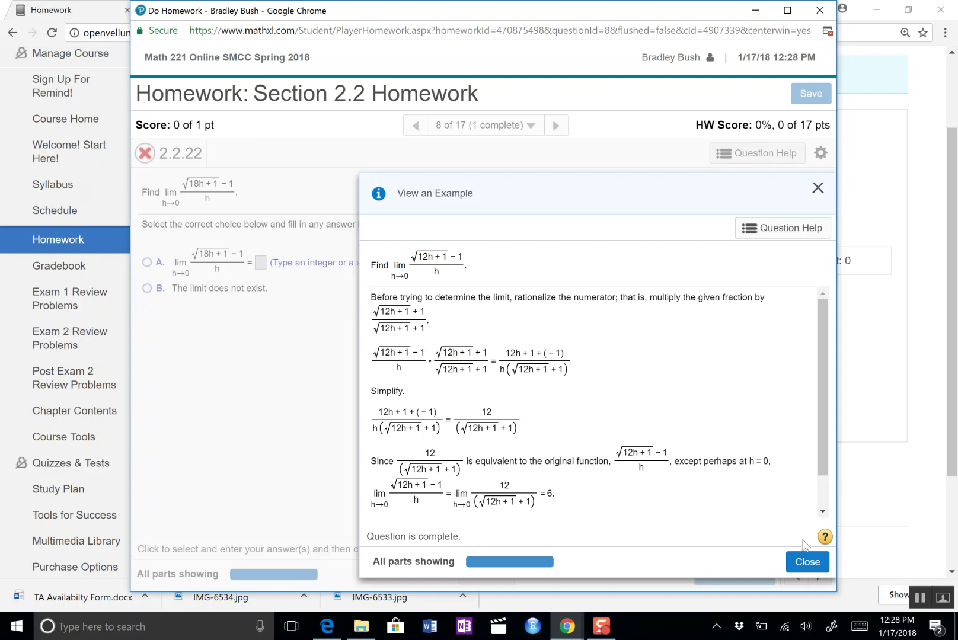
click(806, 562)
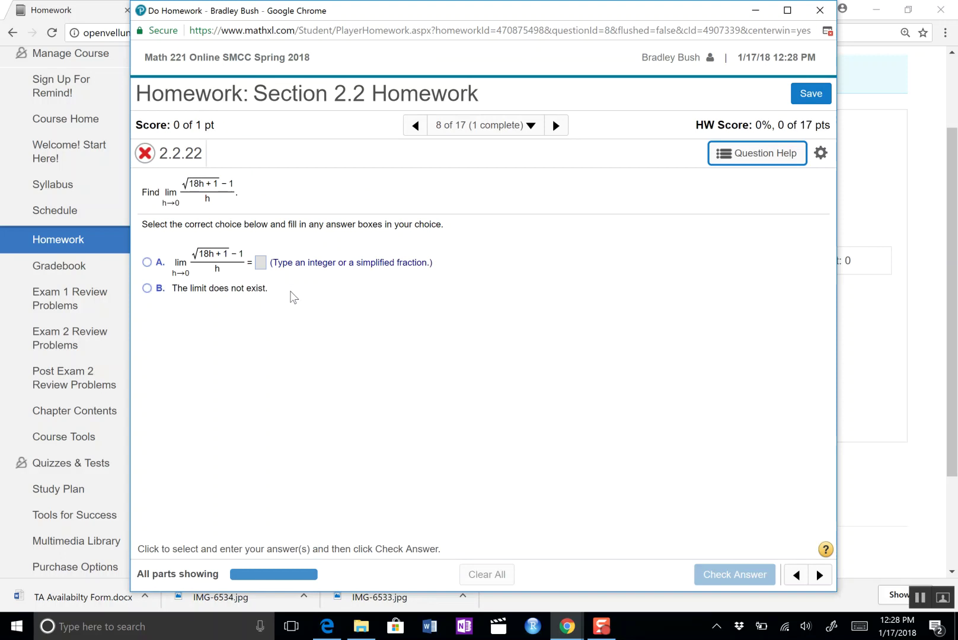
click(750, 158)
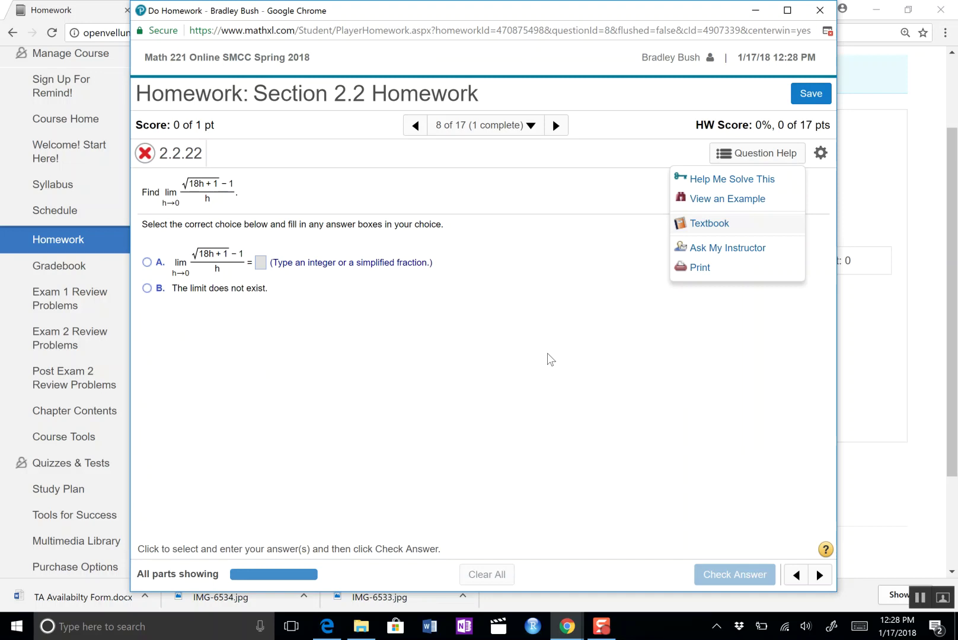
click(532, 277)
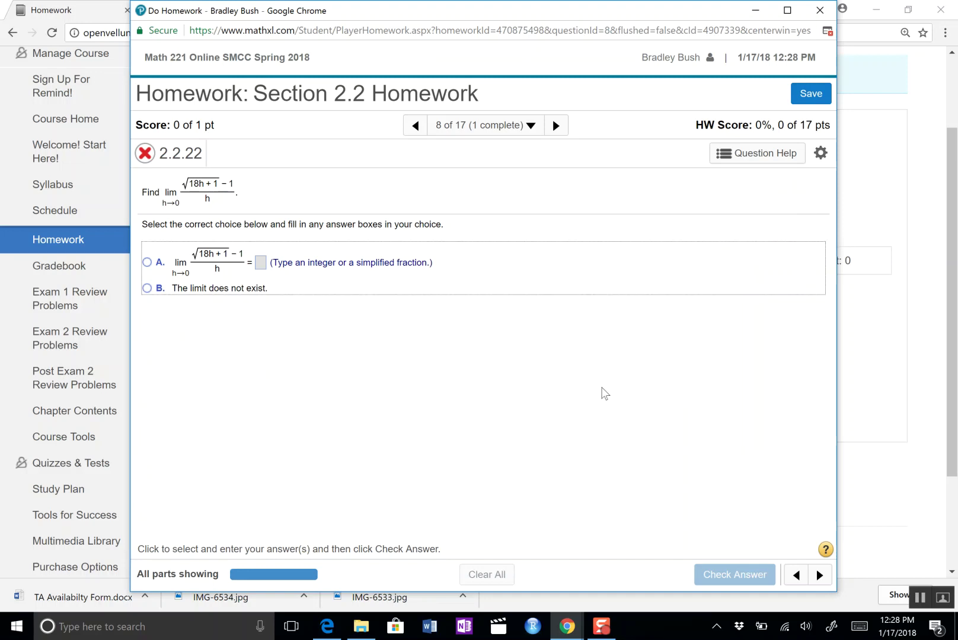